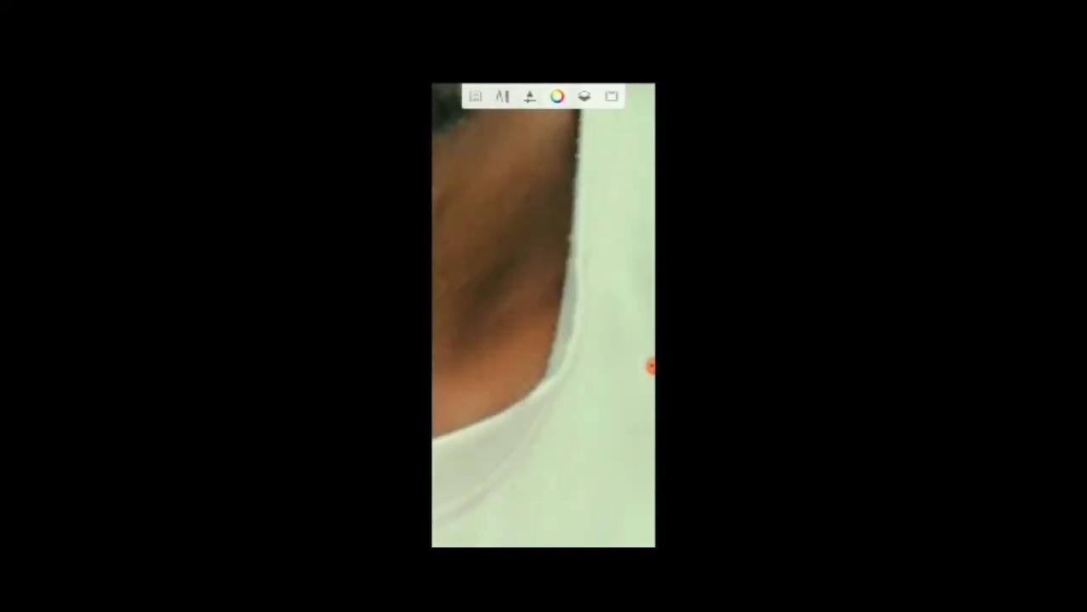
Review the Smudge Round Bristle Brush size, flow and strength, then zoom in on the neck
left_click(503, 96)
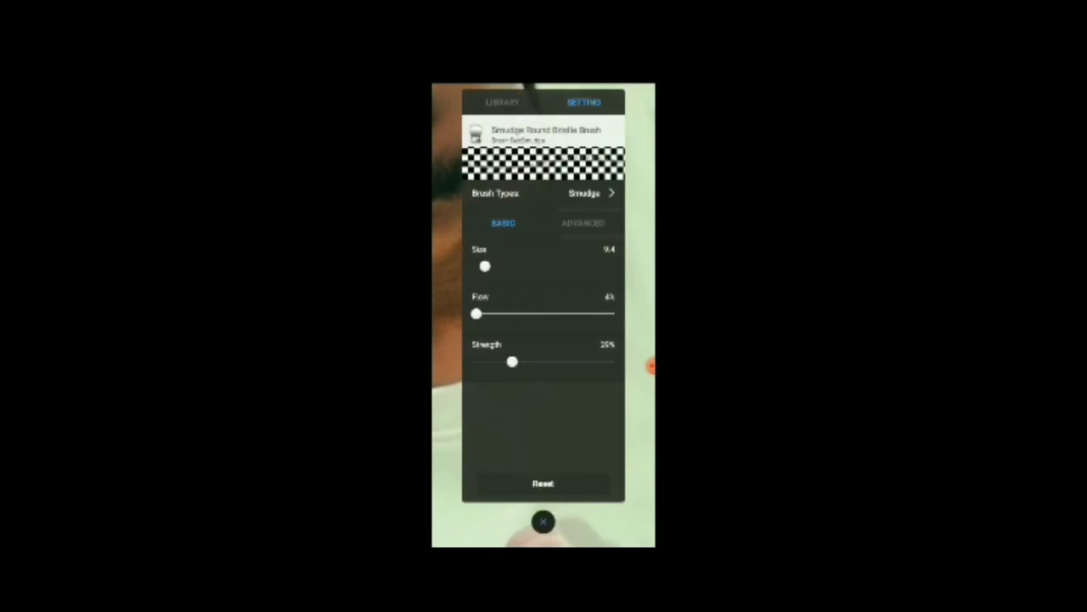
left_click(543, 521)
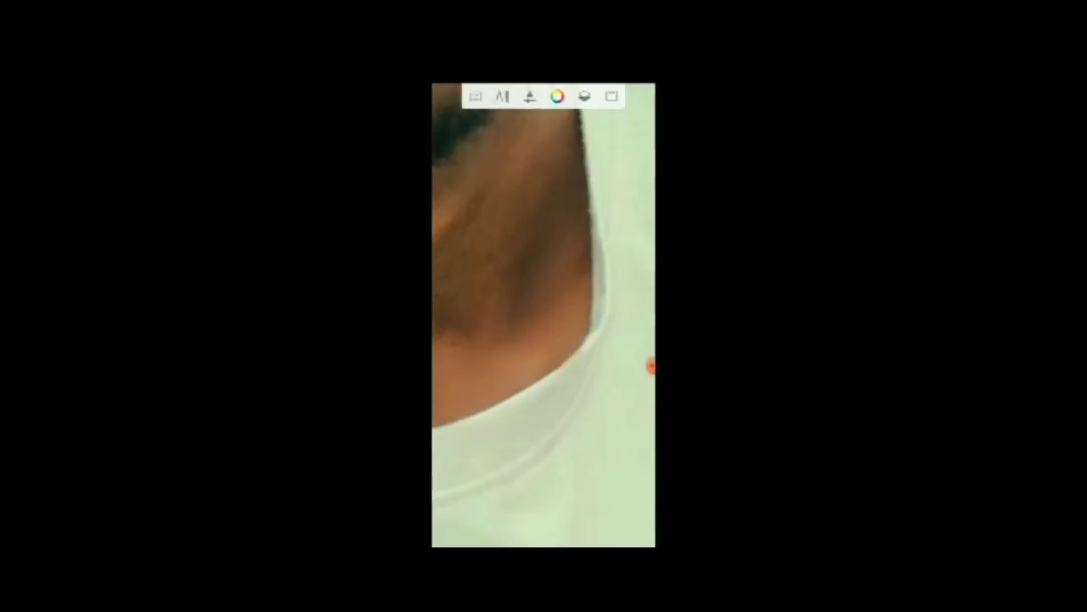
scroll(544, 315, "up", 3)
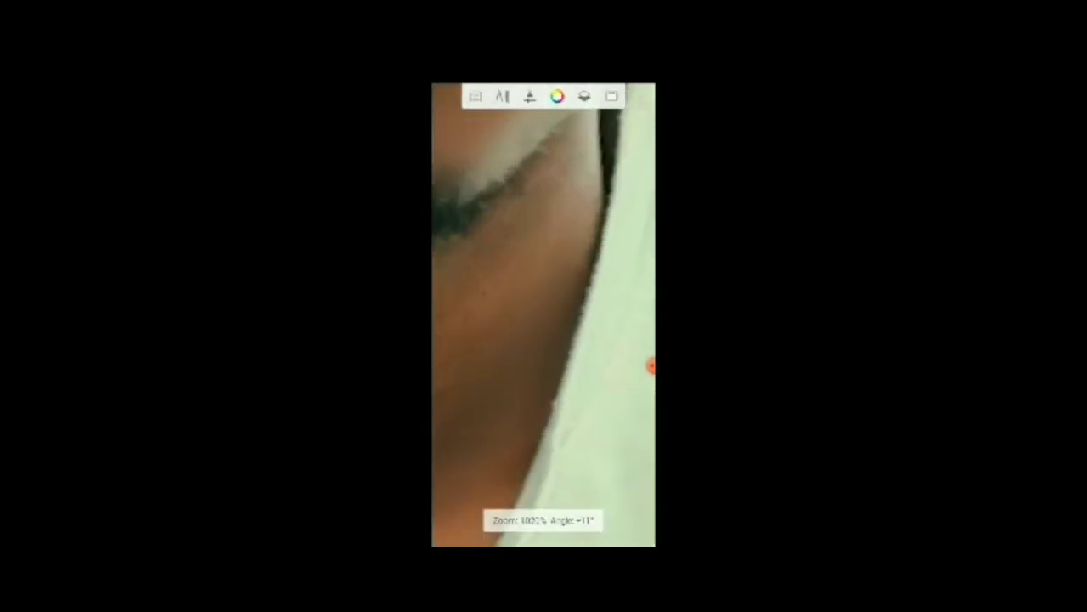
scroll(544, 314, "up", 2)
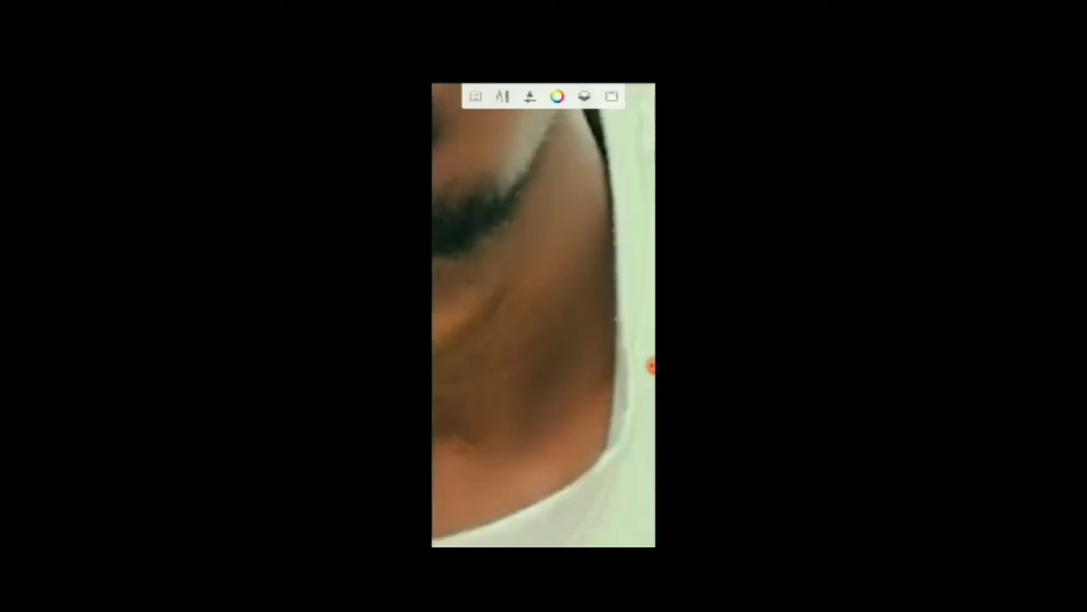
scroll(544, 314, "up", 3)
scroll(544, 314, "up", 2)
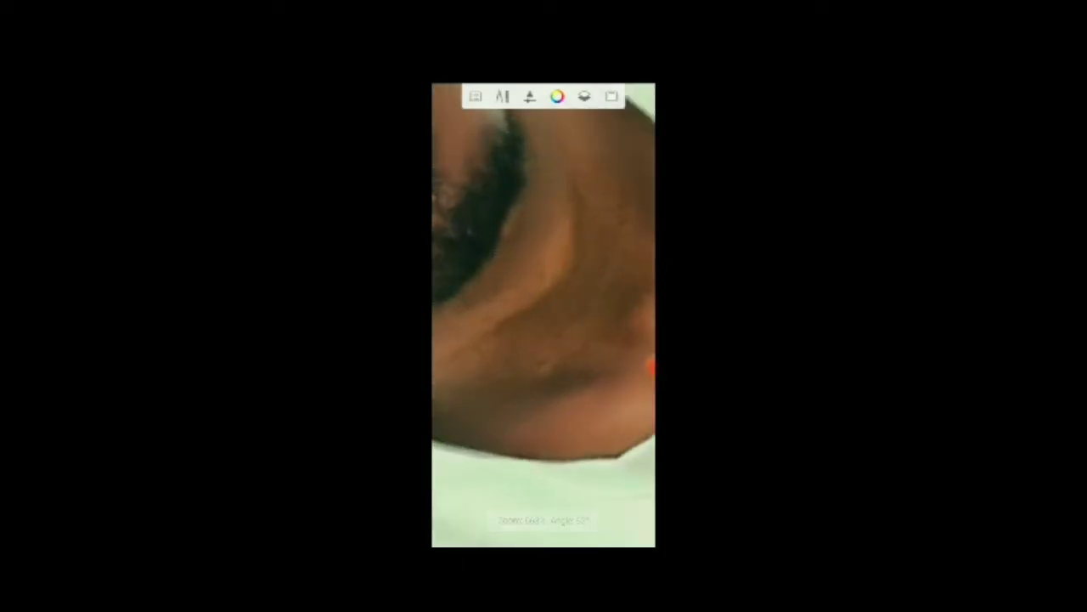
scroll(544, 314, "up", 2)
scroll(543, 314, "up", 1)
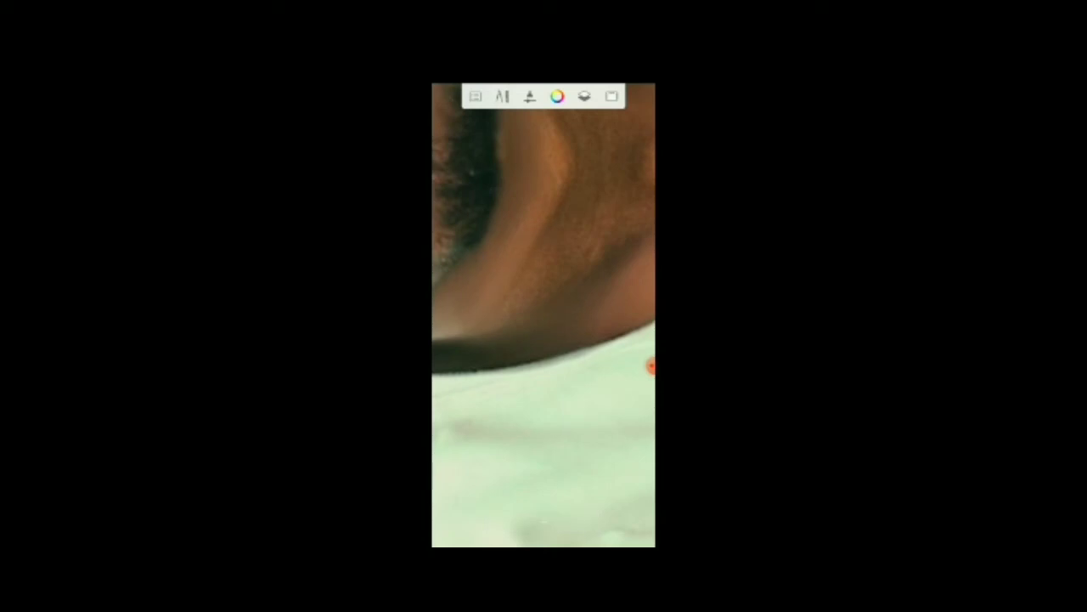
scroll(543, 315, "up", 1)
scroll(544, 314, "up", 1)
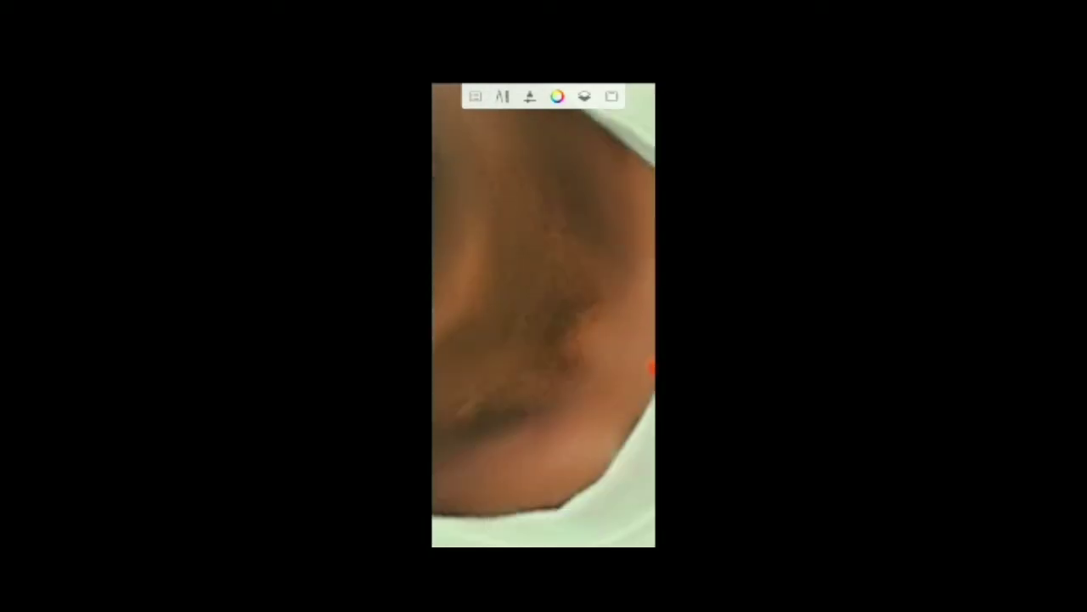
Smudge the neck skin under the beard along the light green collar while zooming out
scroll(544, 315, "down", 1)
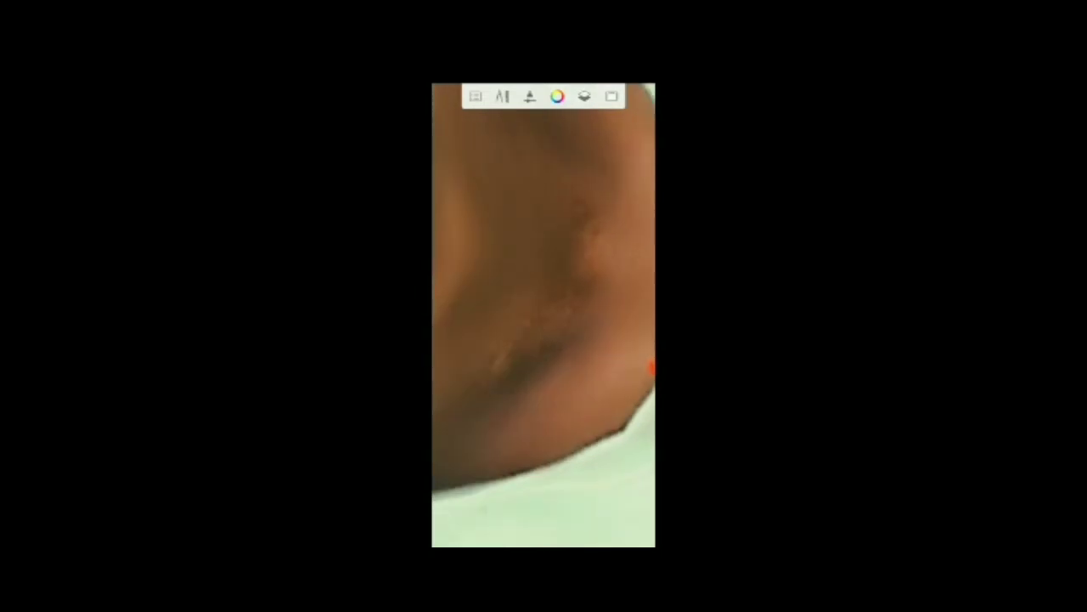
scroll(543, 314, "down", 1)
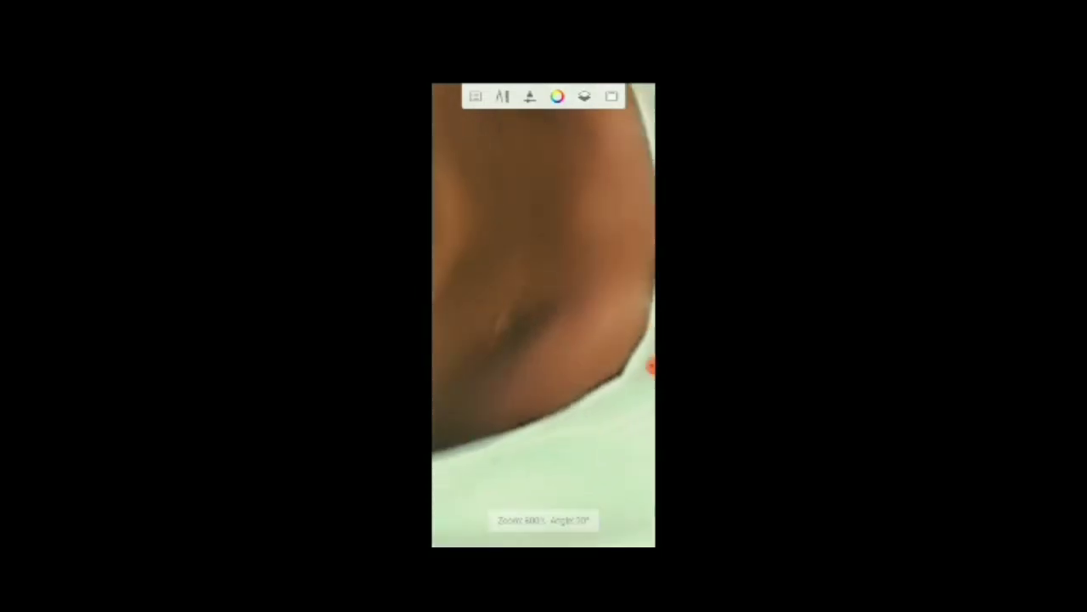
scroll(544, 314, "down", 1)
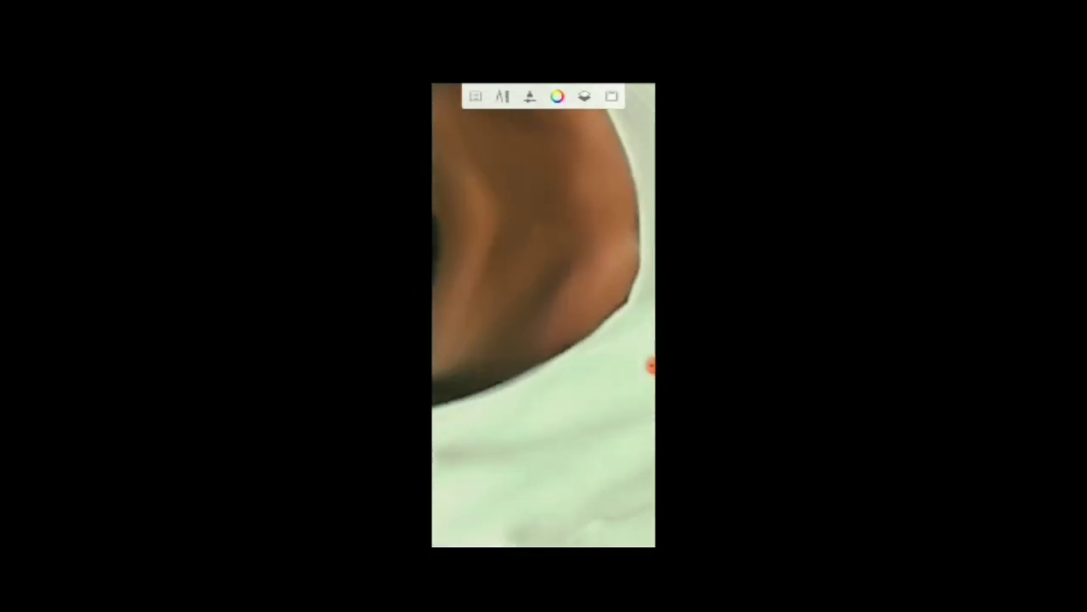
scroll(544, 315, "down", 1)
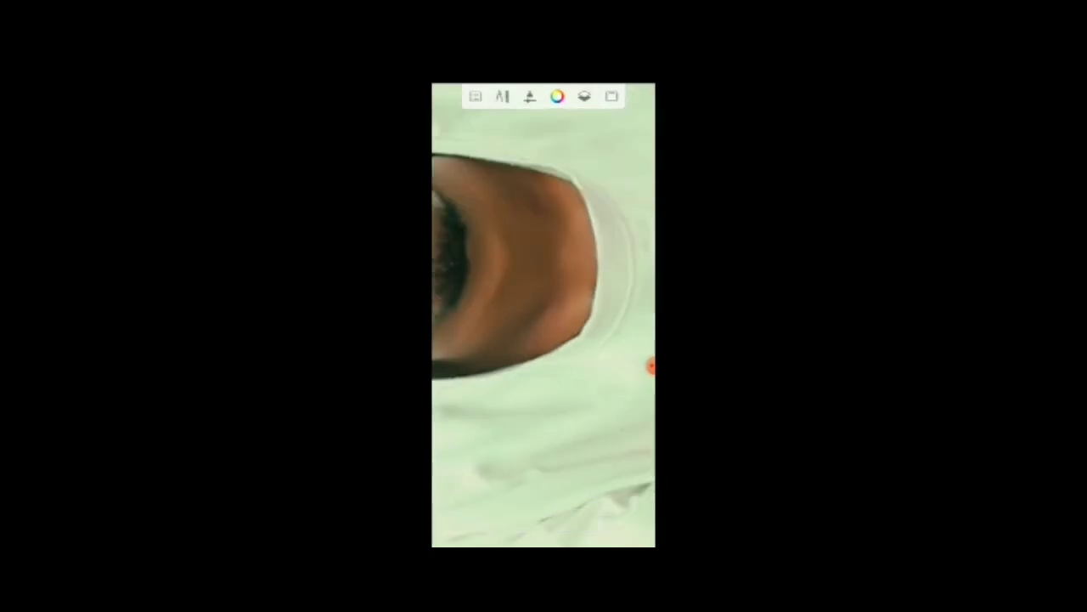
scroll(544, 314, "down", 2)
scroll(543, 315, "down", 2)
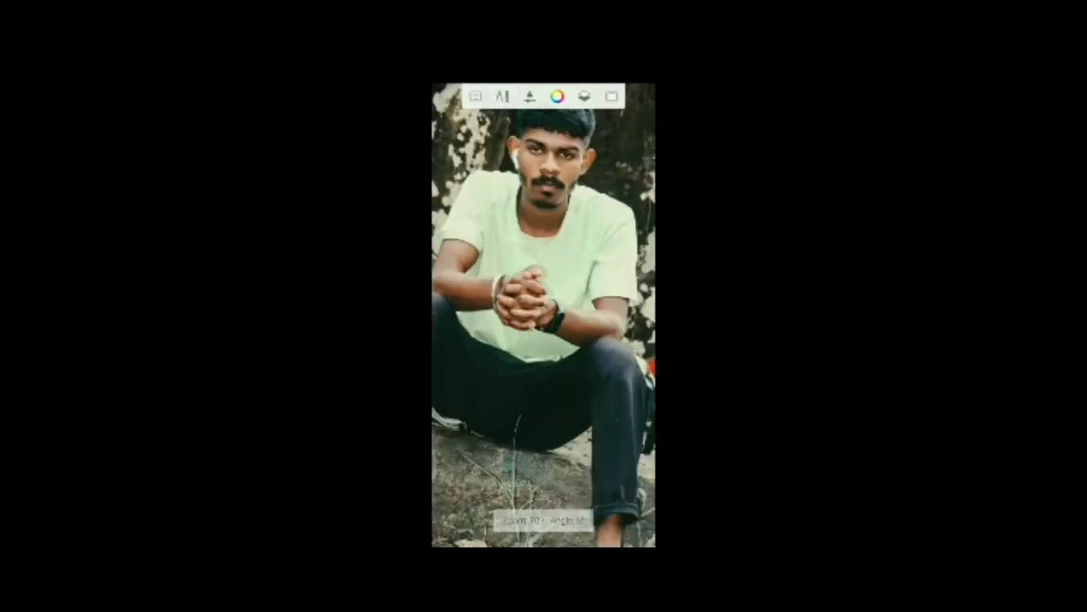
scroll(544, 314, "up", 1)
scroll(544, 314, "up", 3)
scroll(544, 315, "up", 2)
scroll(543, 314, "up", 2)
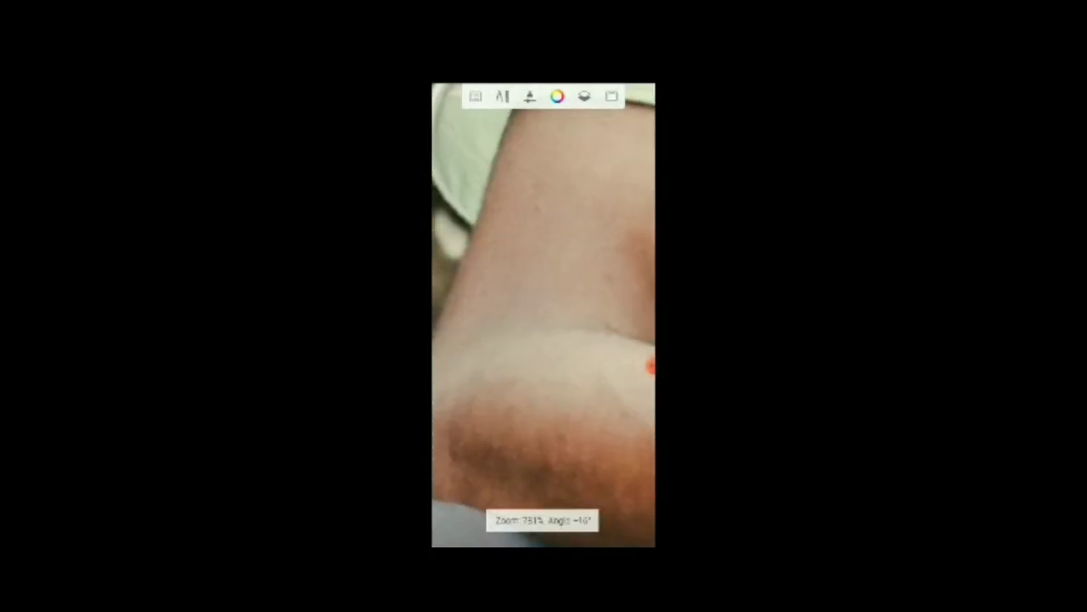
scroll(544, 314, "up", 2)
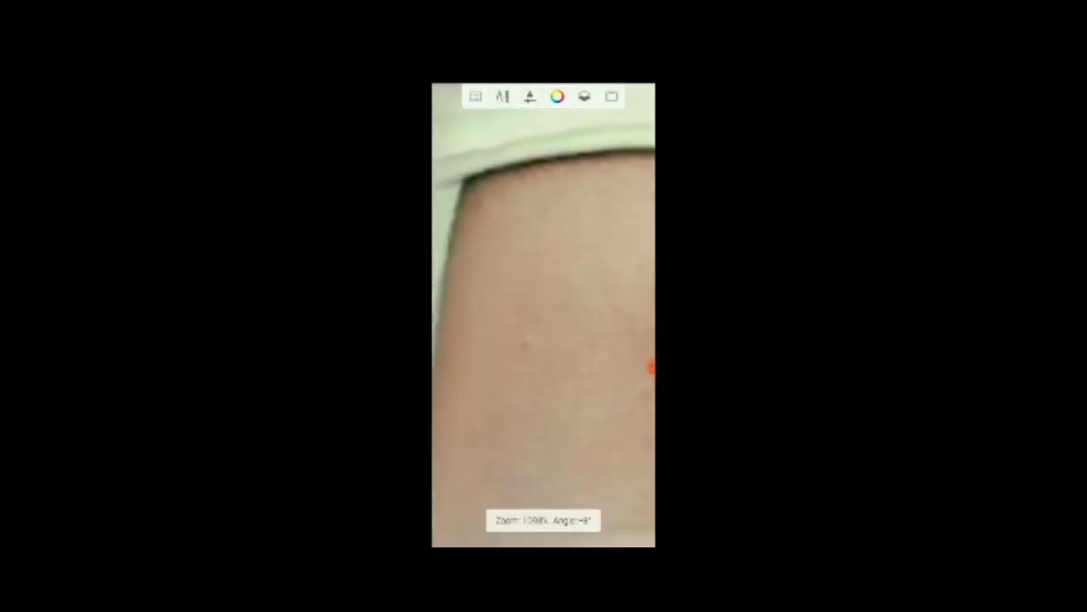
scroll(544, 315, "down", 2)
scroll(544, 314, "down", 1)
scroll(544, 314, "down", 1)
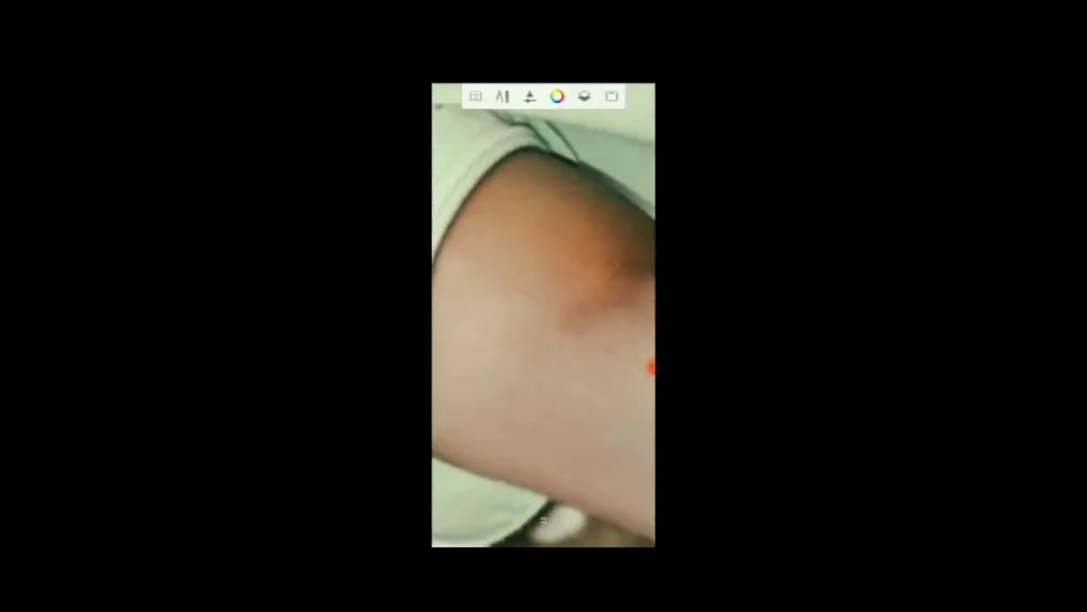
scroll(544, 315, "down", 3)
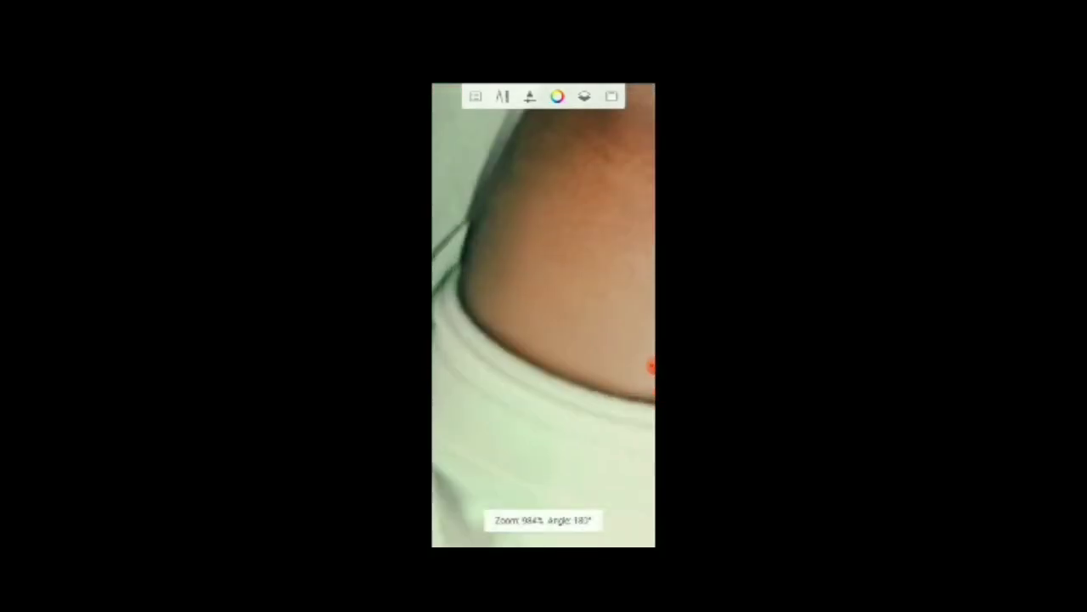
scroll(543, 314, "up", 1)
scroll(544, 314, "down", 1)
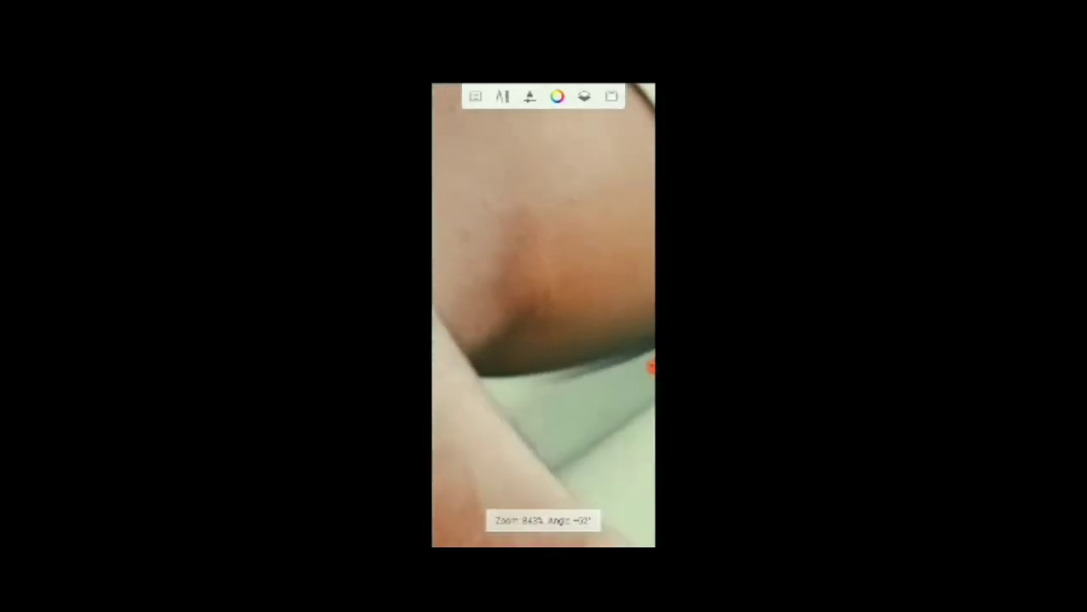
scroll(544, 315, "down", 1)
scroll(544, 315, "down", 1)
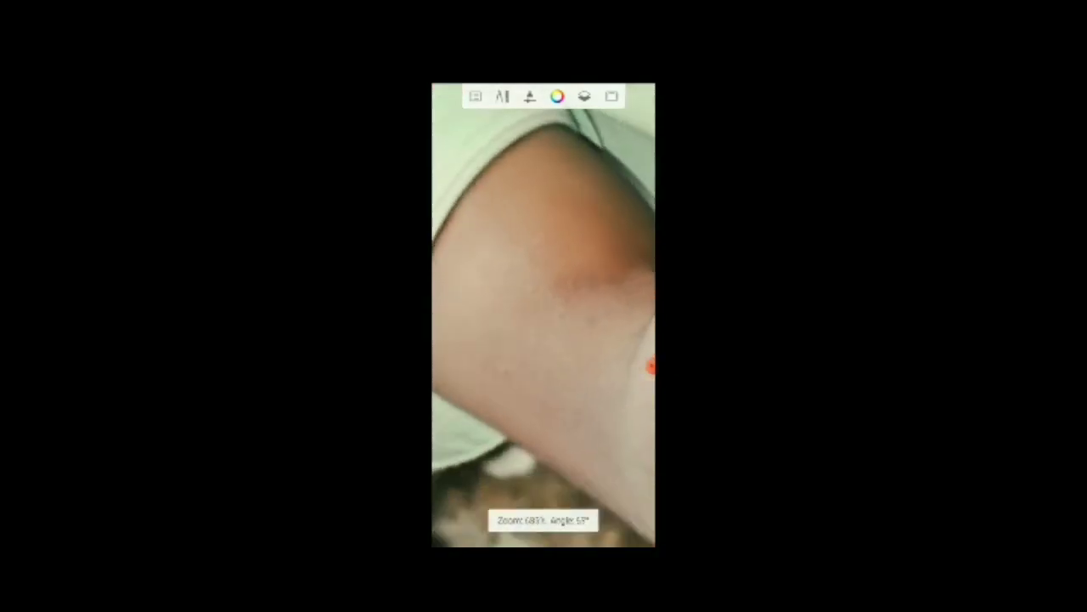
scroll(544, 315, "down", 1)
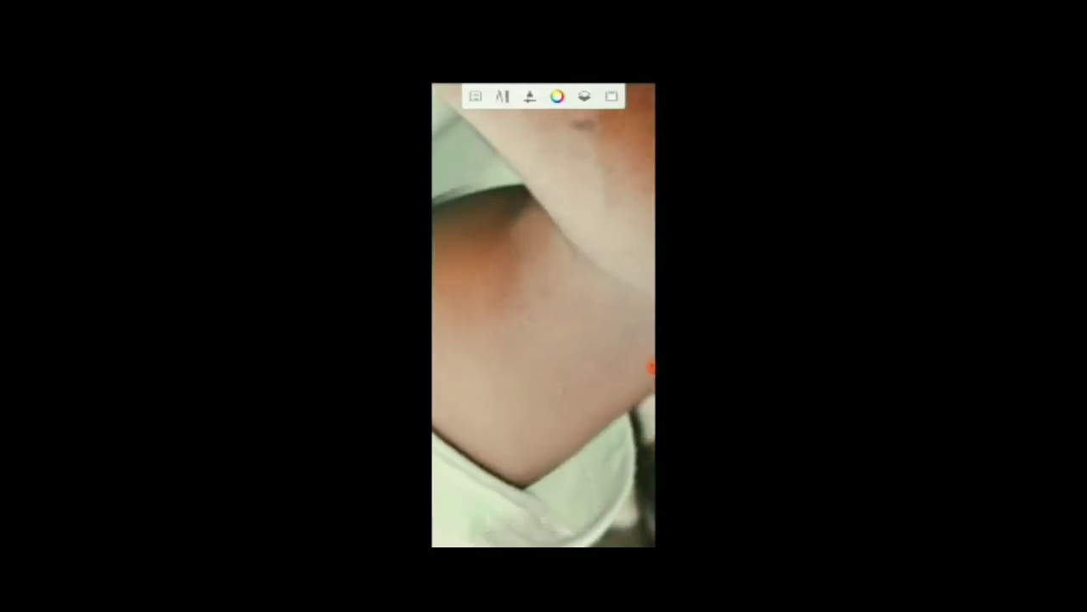
scroll(544, 315, "down", 1)
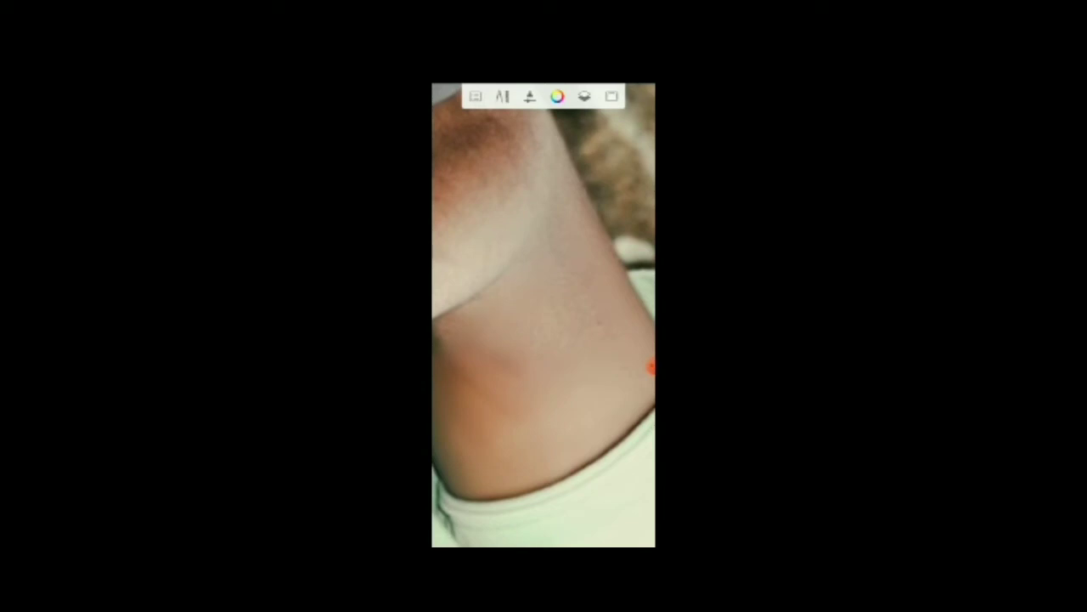
scroll(543, 315, "down", 1)
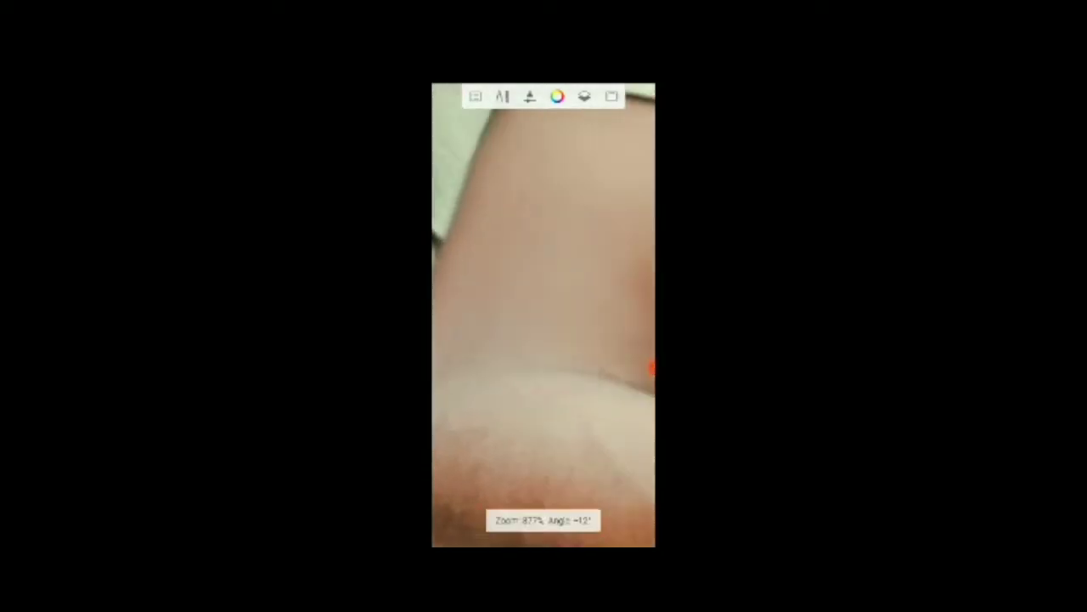
scroll(544, 314, "down", 1)
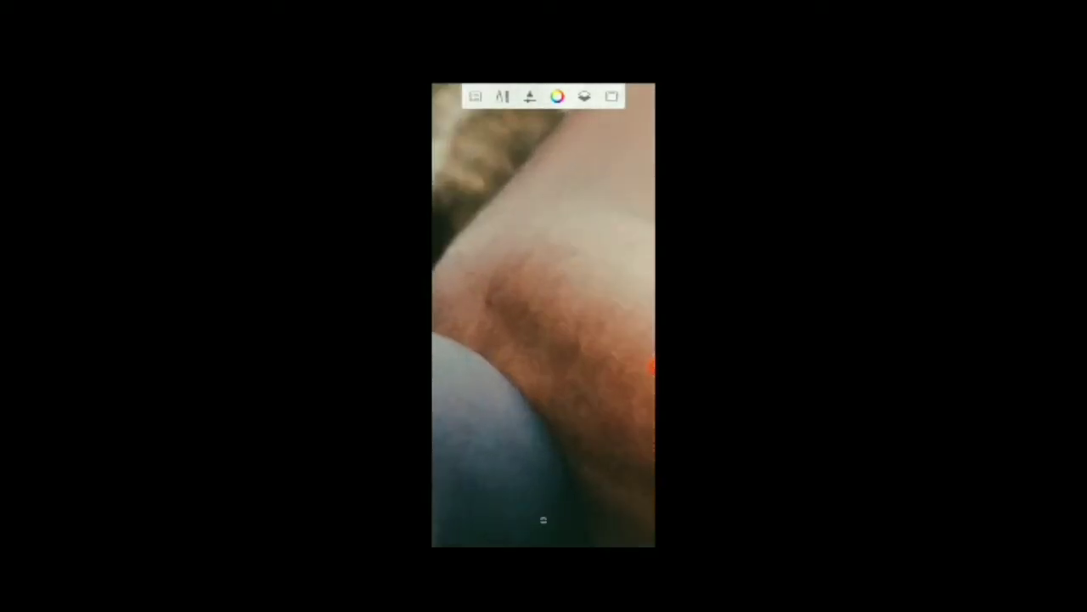
scroll(544, 314, "down", 1)
scroll(544, 314, "up", 1)
scroll(543, 314, "up", 1)
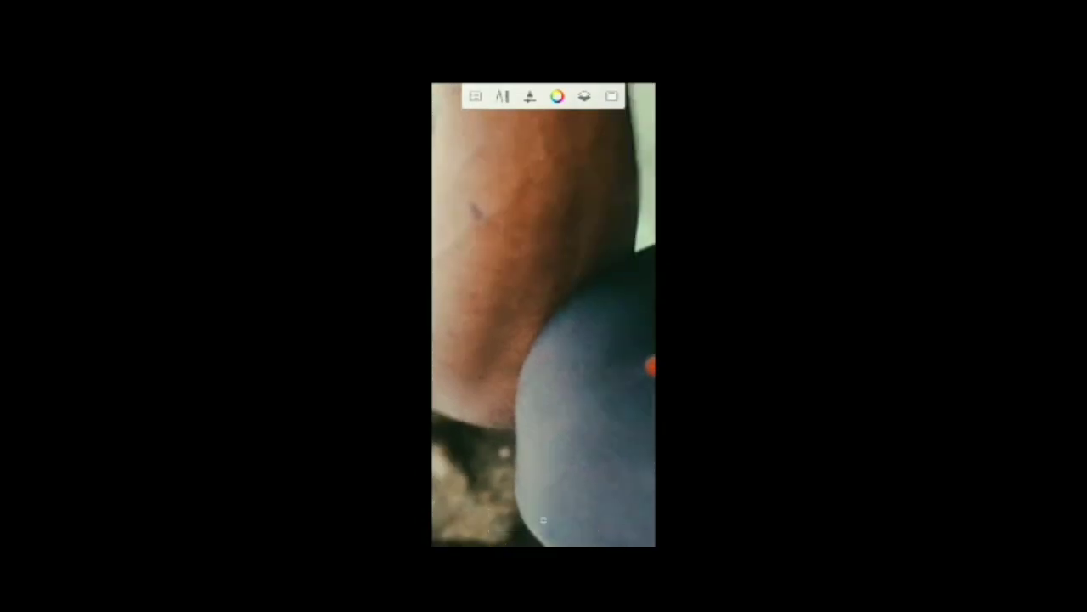
scroll(544, 314, "down", 1)
scroll(544, 314, "up", 1)
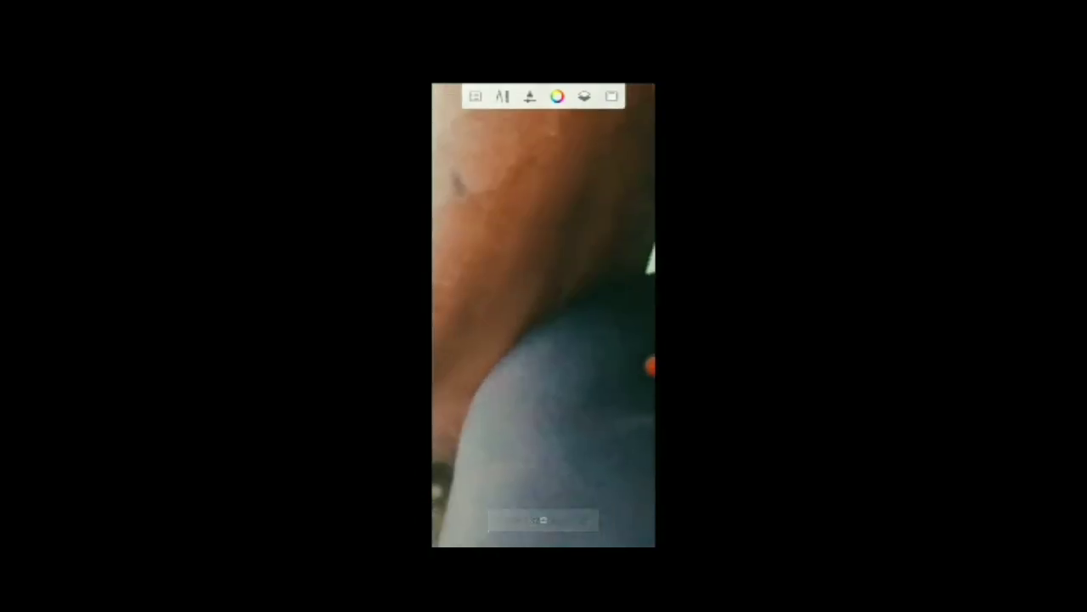
scroll(544, 314, "up", 1)
scroll(544, 315, "up", 1)
scroll(544, 314, "down", 1)
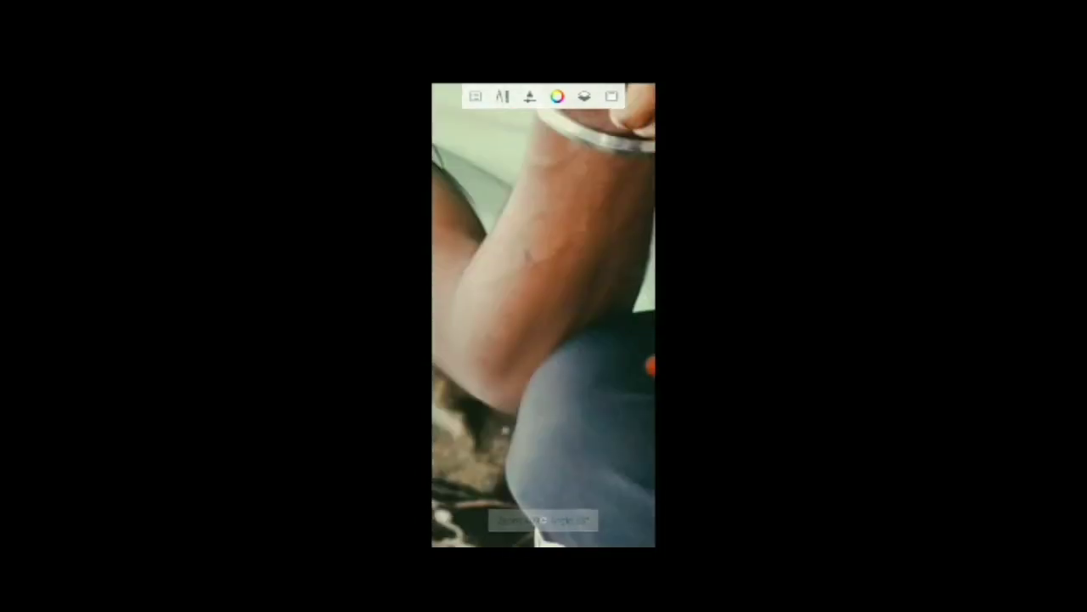
scroll(543, 314, "up", 1)
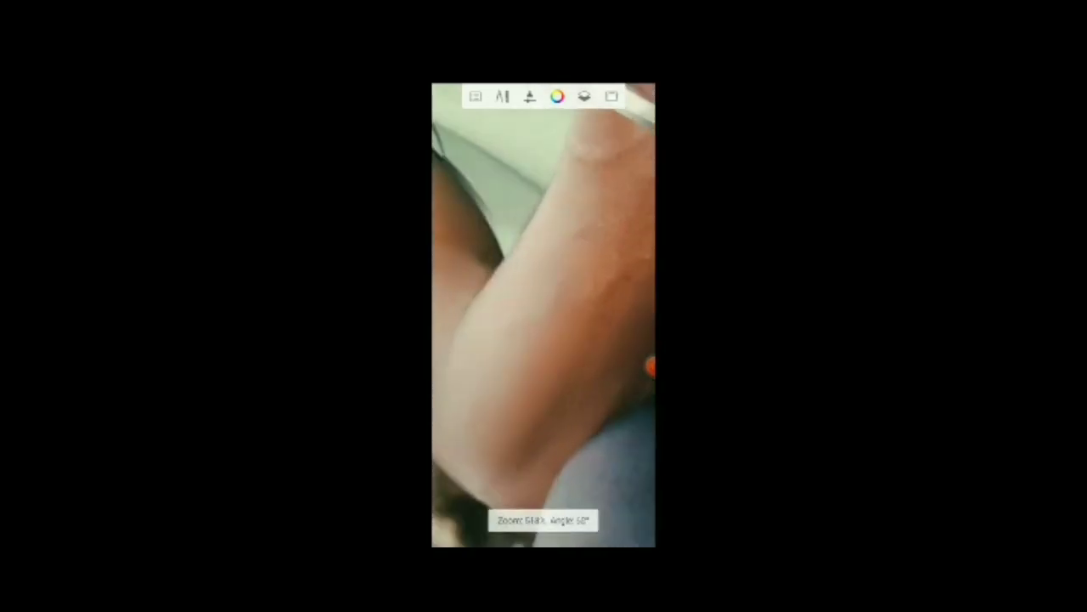
scroll(544, 314, "down", 1)
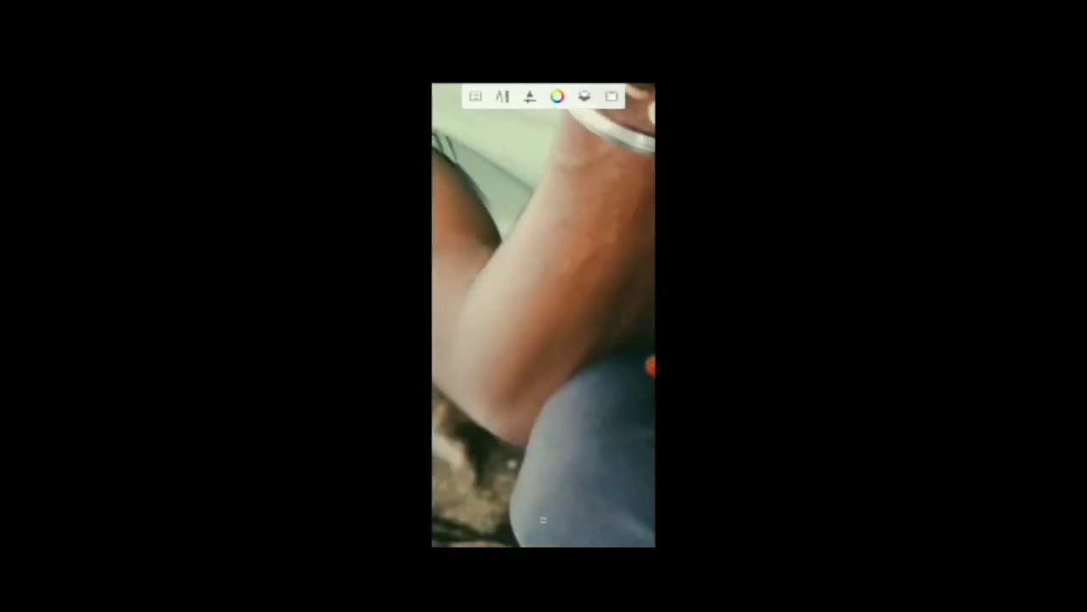
scroll(544, 314, "down", 1)
scroll(544, 314, "up", 1)
scroll(544, 314, "up", 1)
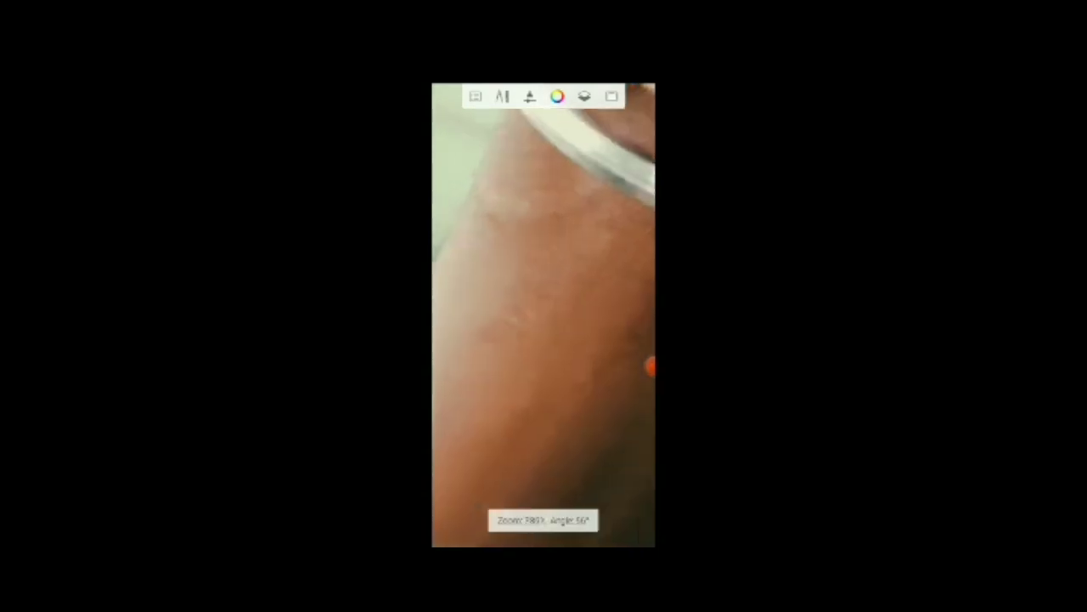
scroll(544, 315, "up", 1)
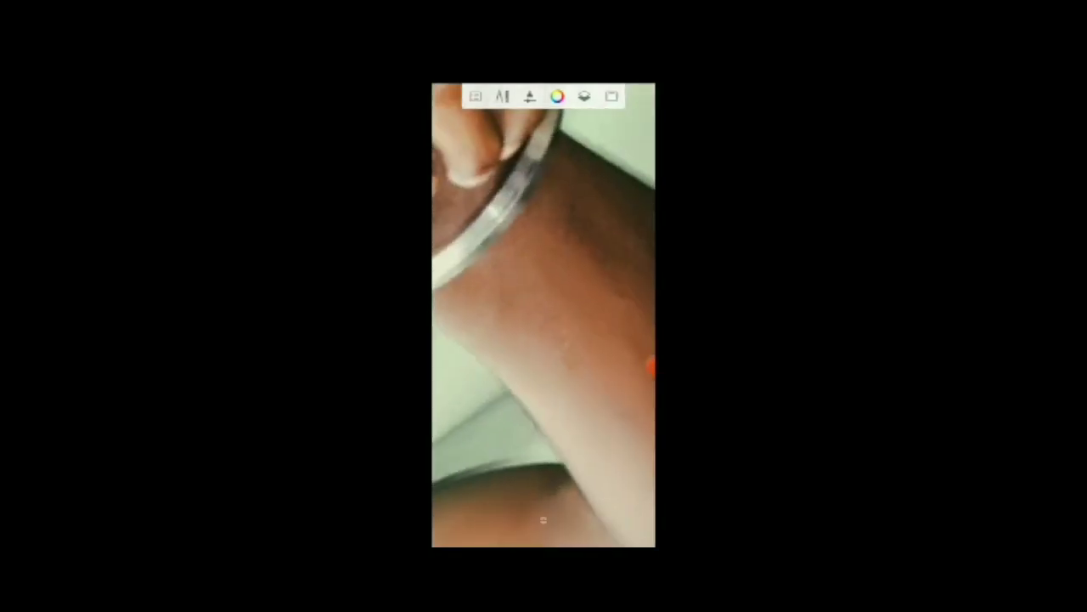
scroll(544, 315, "down", 1)
scroll(544, 314, "down", 1)
scroll(543, 315, "down", 1)
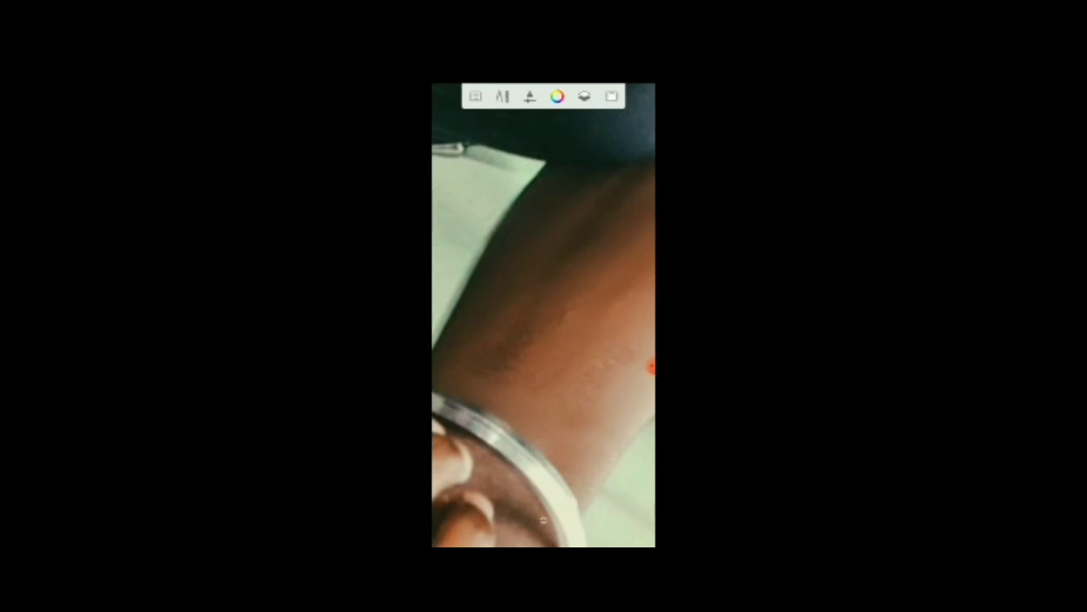
scroll(544, 314, "down", 1)
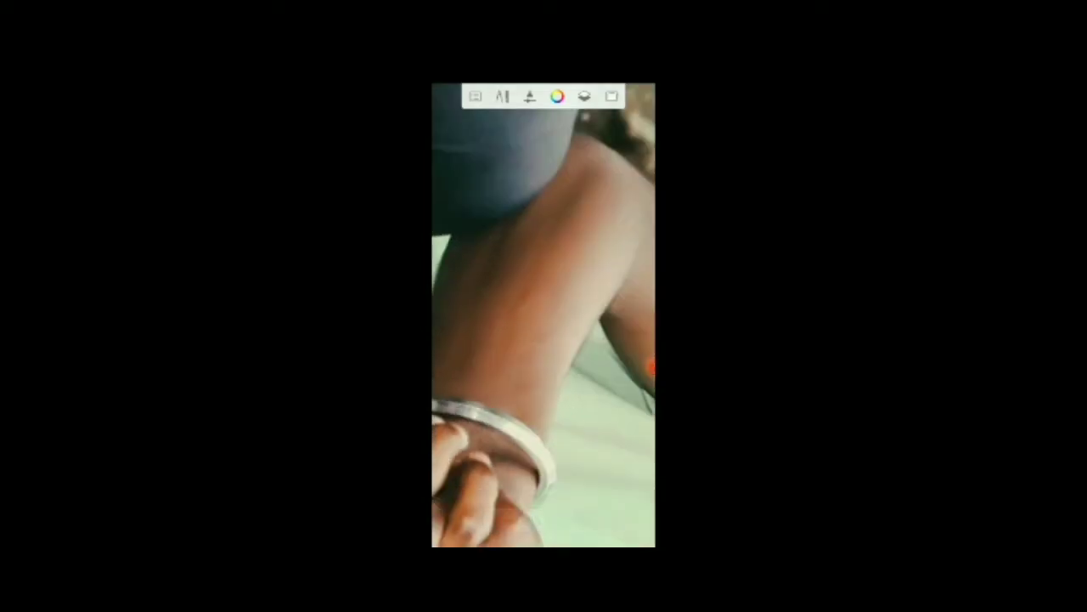
scroll(544, 315, "down", 1)
scroll(544, 314, "up", 1)
scroll(544, 314, "up", 1)
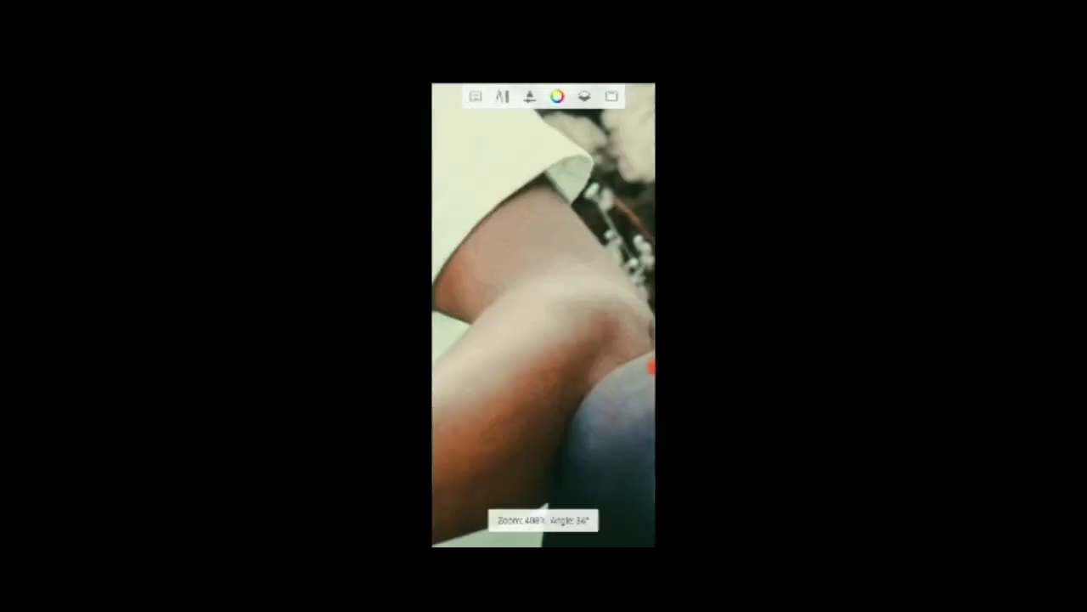
scroll(544, 314, "up", 2)
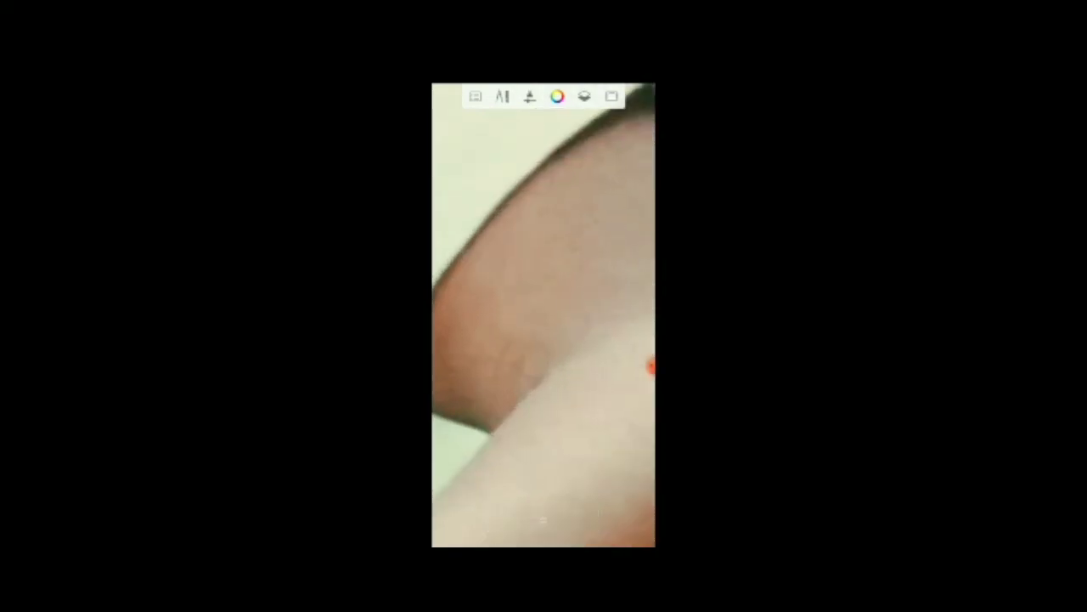
scroll(544, 314, "up", 1)
scroll(544, 314, "up", 1)
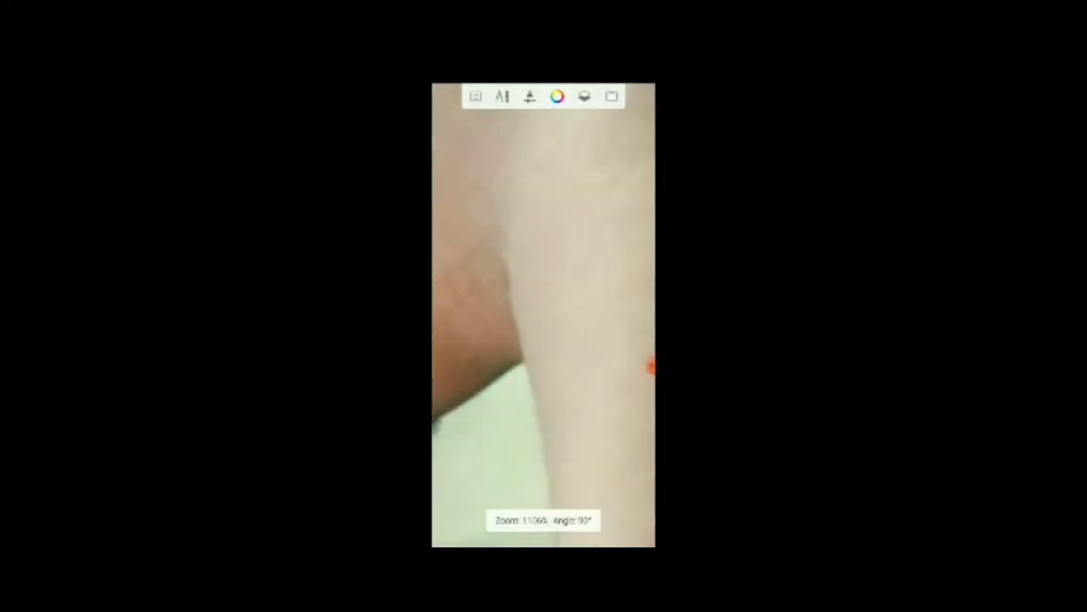
scroll(544, 315, "down", 1)
scroll(544, 315, "down", 1)
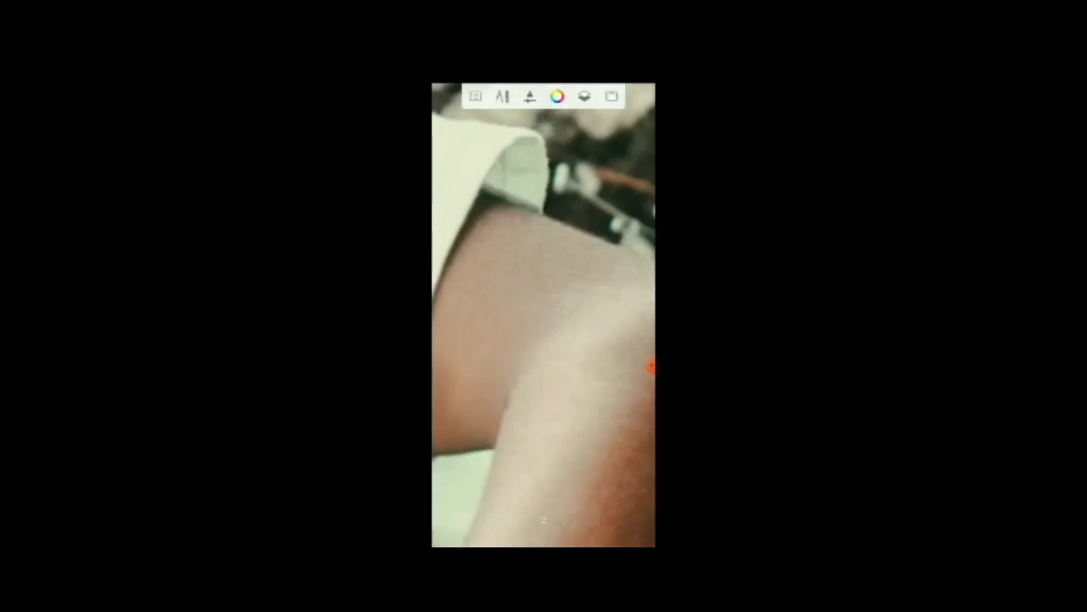
scroll(544, 315, "down", 1)
scroll(544, 314, "down", 1)
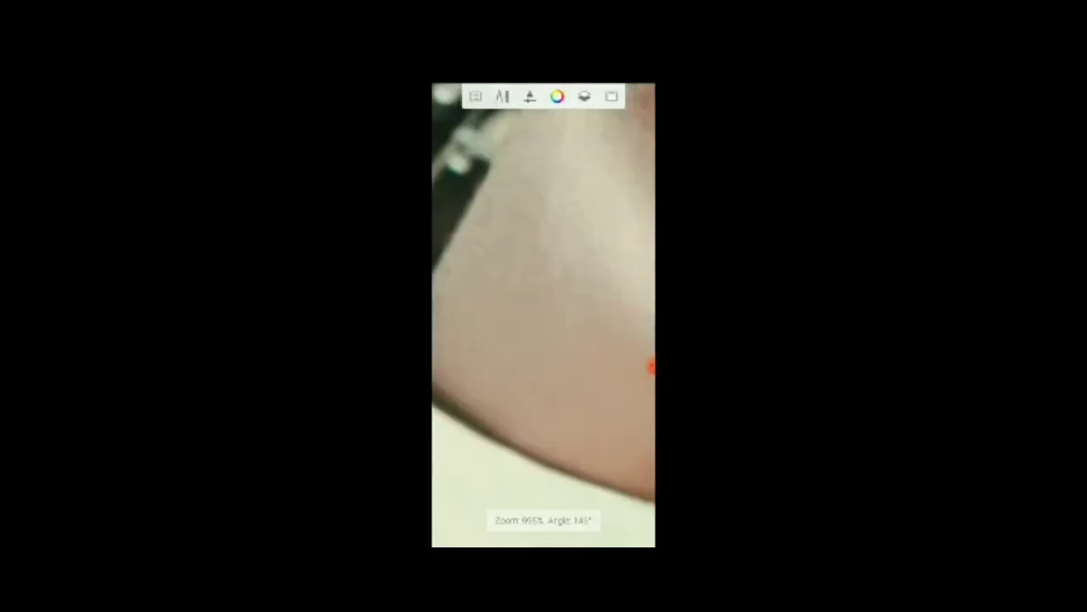
scroll(543, 315, "down", 1)
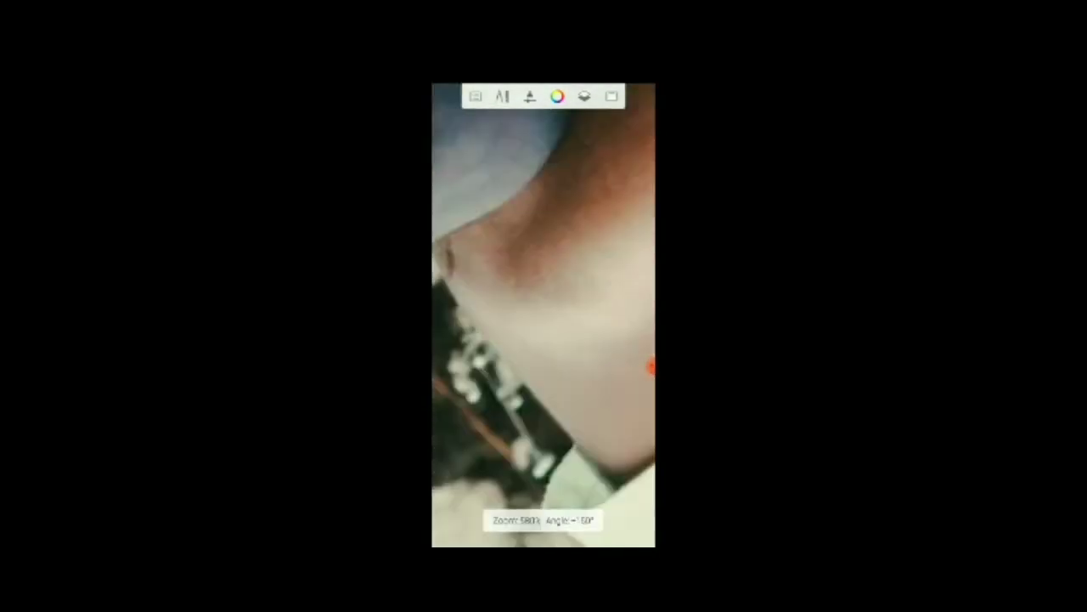
scroll(544, 315, "down", 1)
scroll(544, 314, "up", 2)
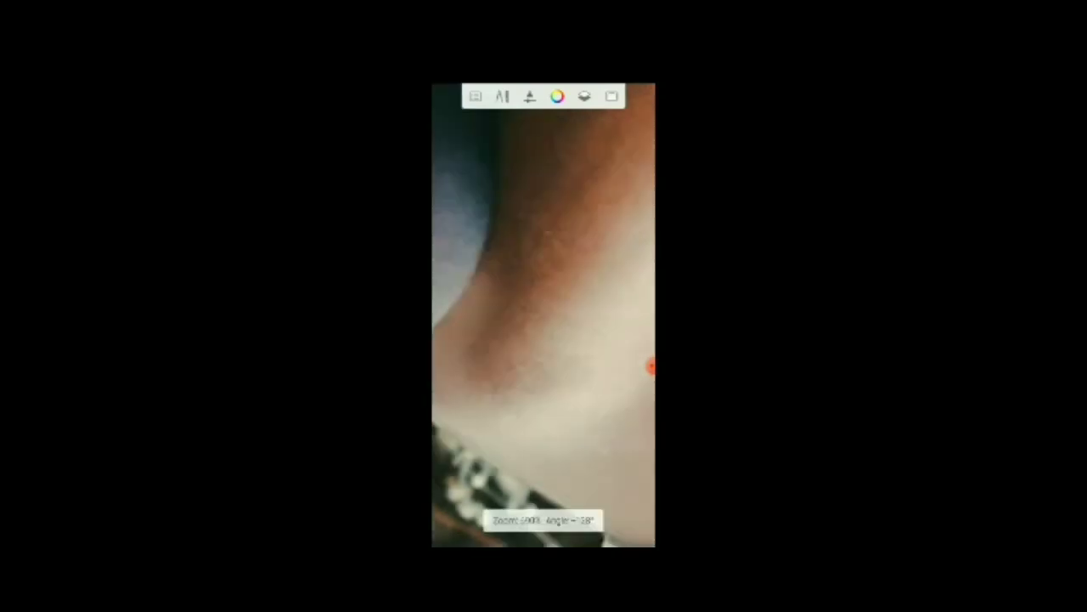
scroll(544, 314, "down", 2)
scroll(544, 315, "up", 1)
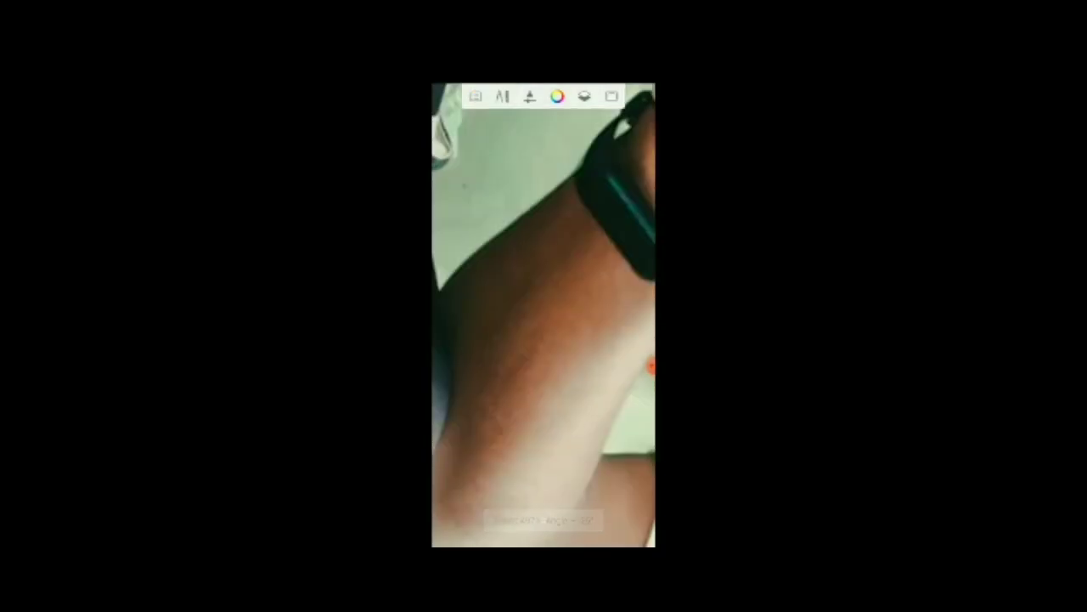
scroll(544, 314, "up", 1)
scroll(543, 314, "up", 1)
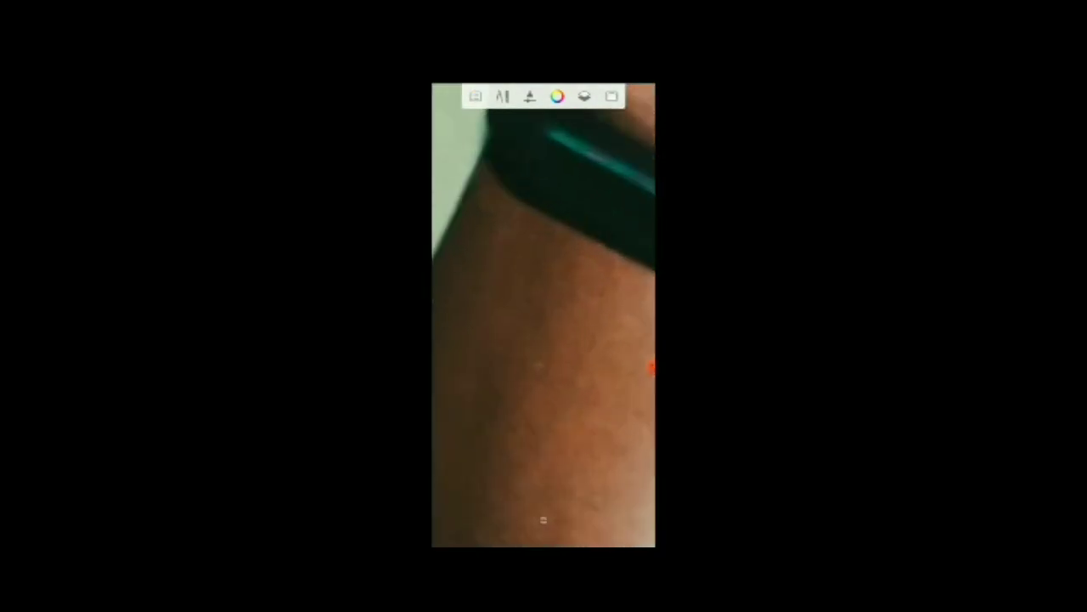
scroll(544, 314, "up", 1)
scroll(544, 315, "down", 1)
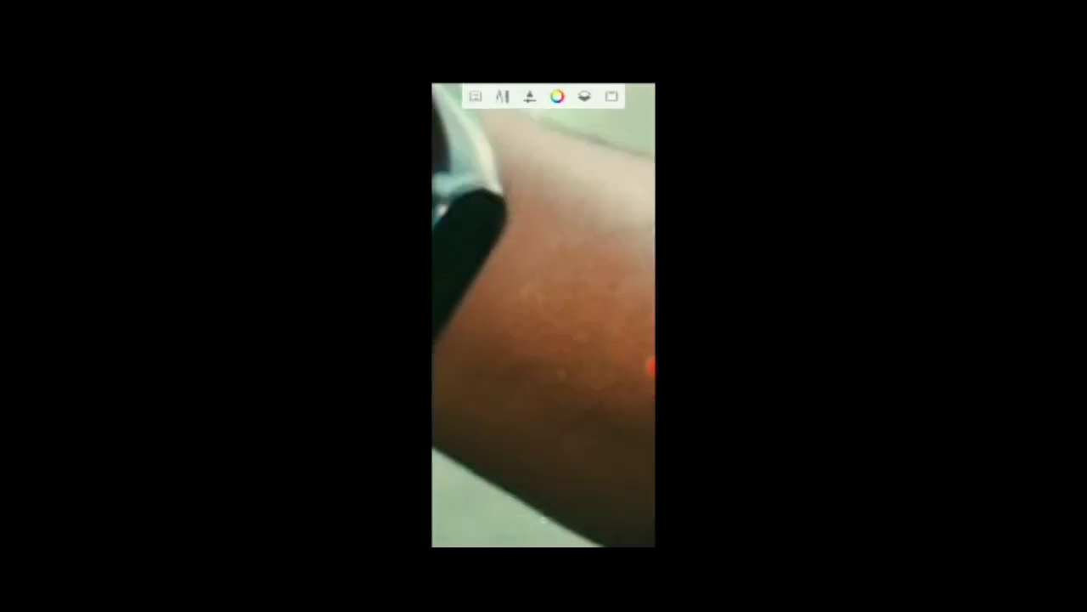
scroll(543, 315, "down", 1)
scroll(544, 314, "down", 1)
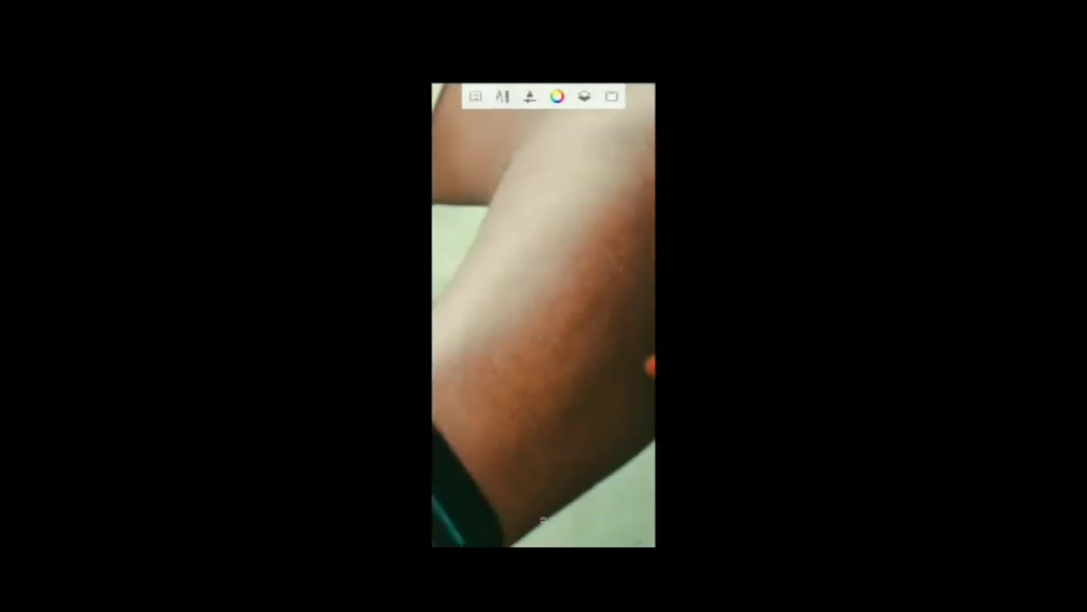
scroll(544, 315, "down", 1)
scroll(544, 314, "up", 1)
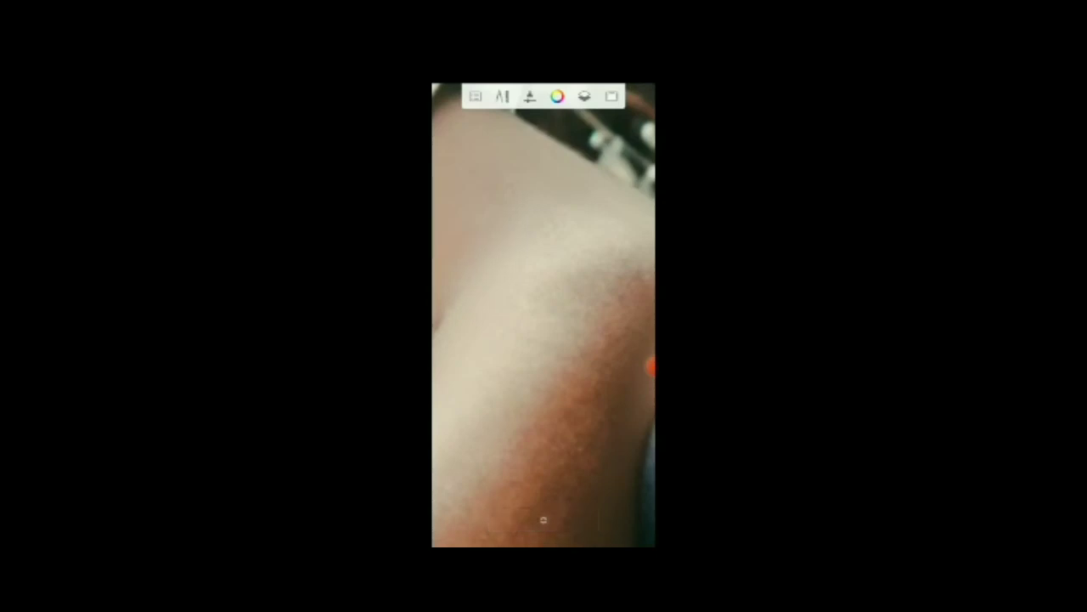
scroll(544, 315, "down", 1)
scroll(544, 314, "up", 1)
scroll(544, 315, "down", 1)
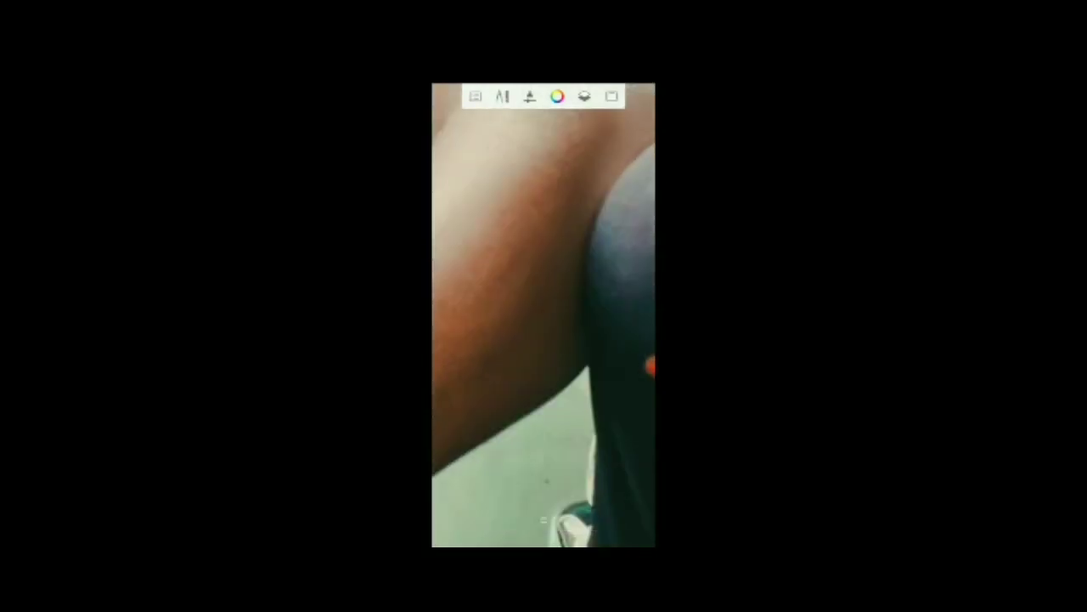
scroll(544, 315, "down", 1)
scroll(543, 314, "down", 1)
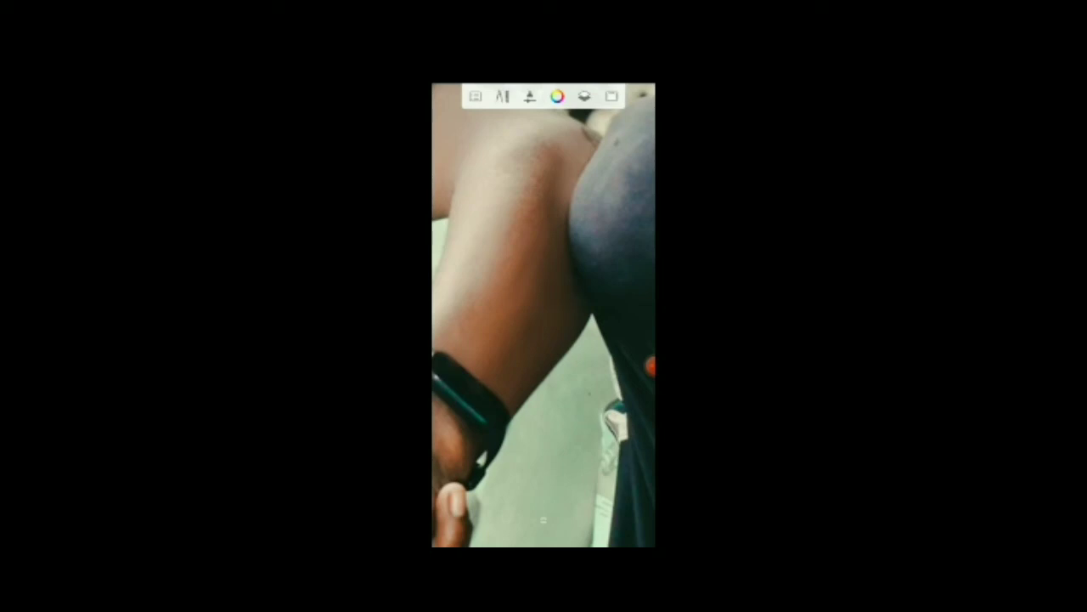
scroll(544, 315, "up", 2)
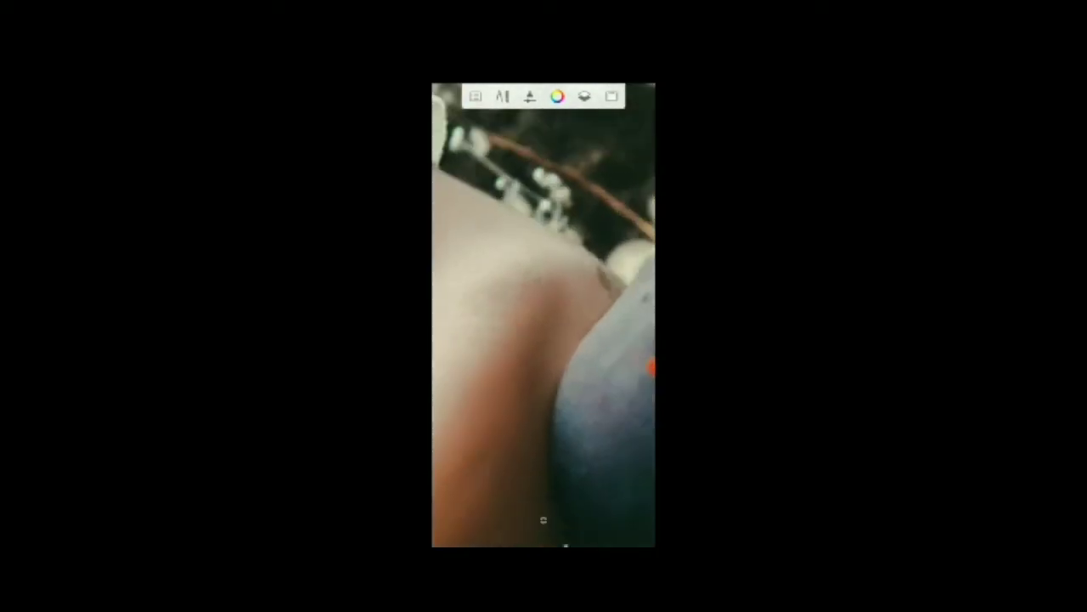